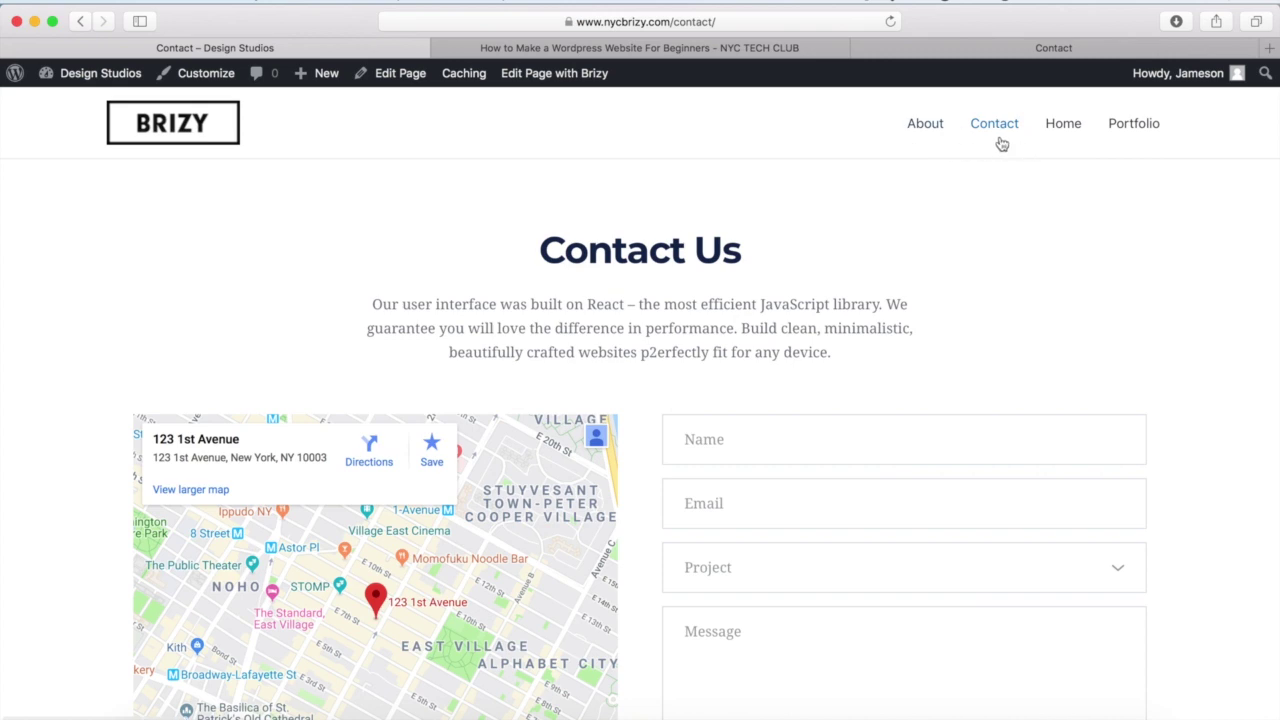
Scroll through the live Contact page and bring up the site-name admin menu
scroll(929, 172, down, 5)
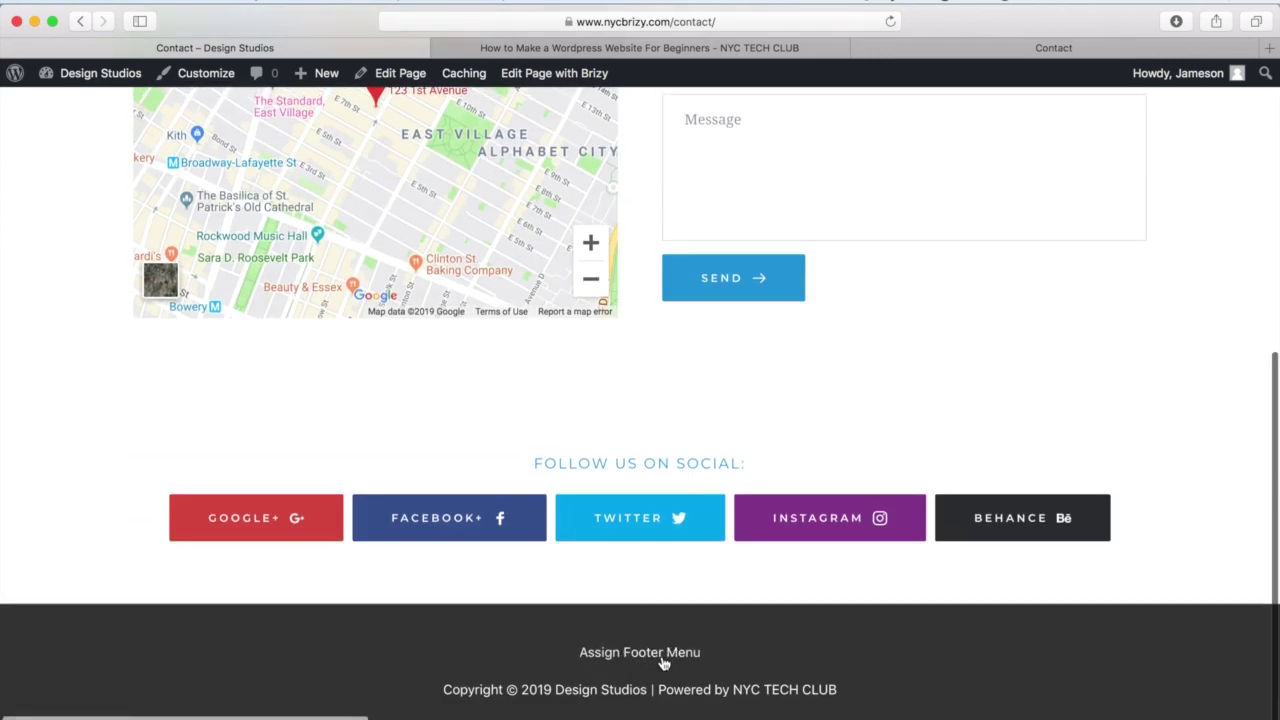
scroll(662, 662, up, 5)
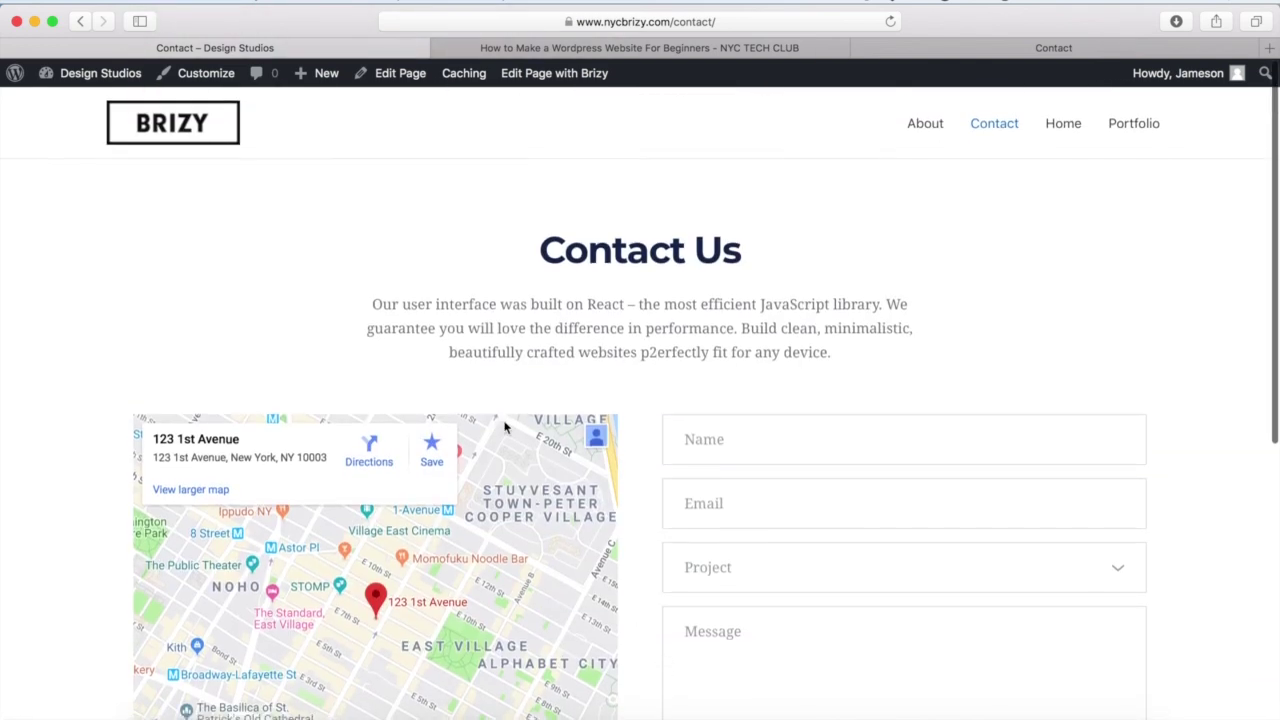
mouse_move(100, 73)
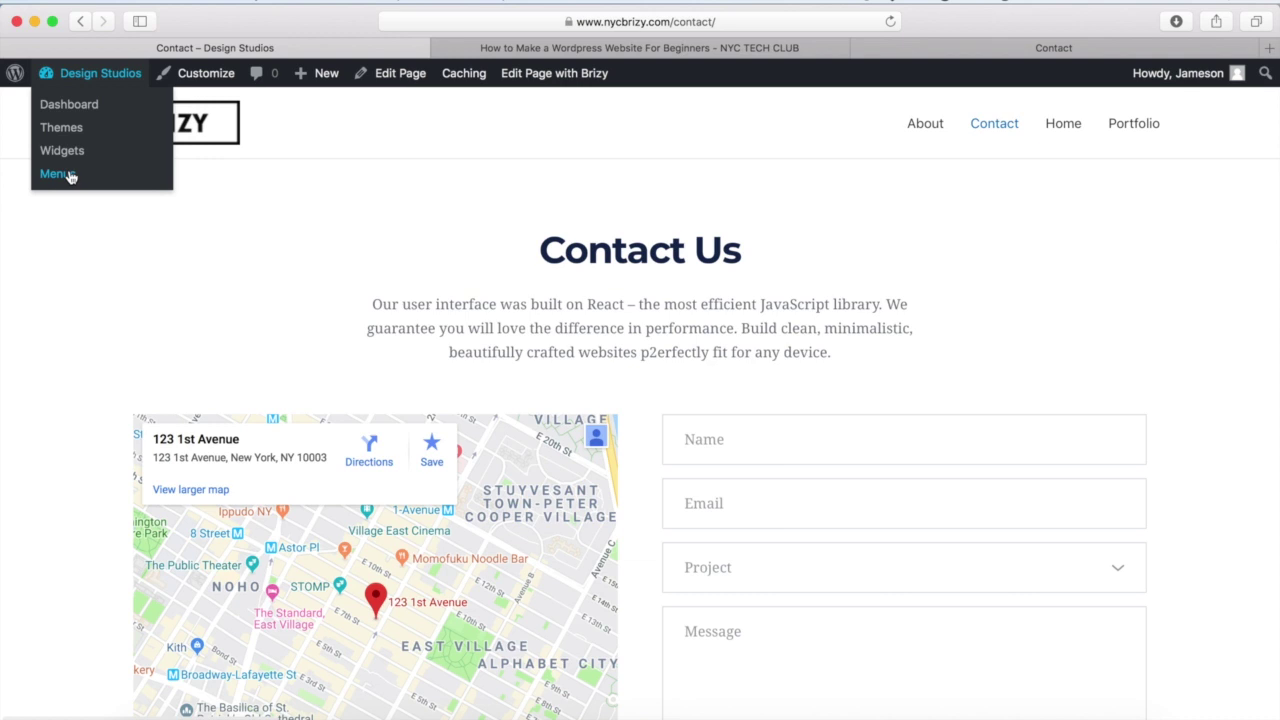
Go to the Dashboard, then Appearance > Menus to reach the empty menu editor
click(80, 110)
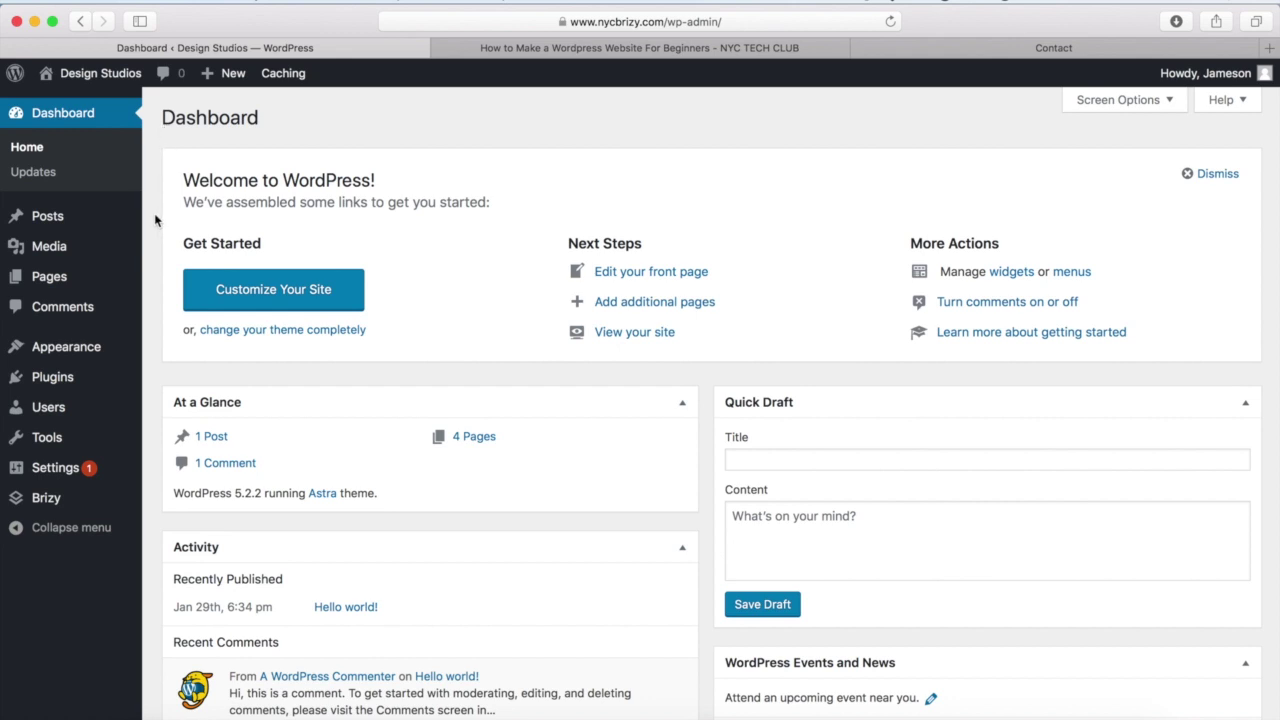
mouse_move(86, 355)
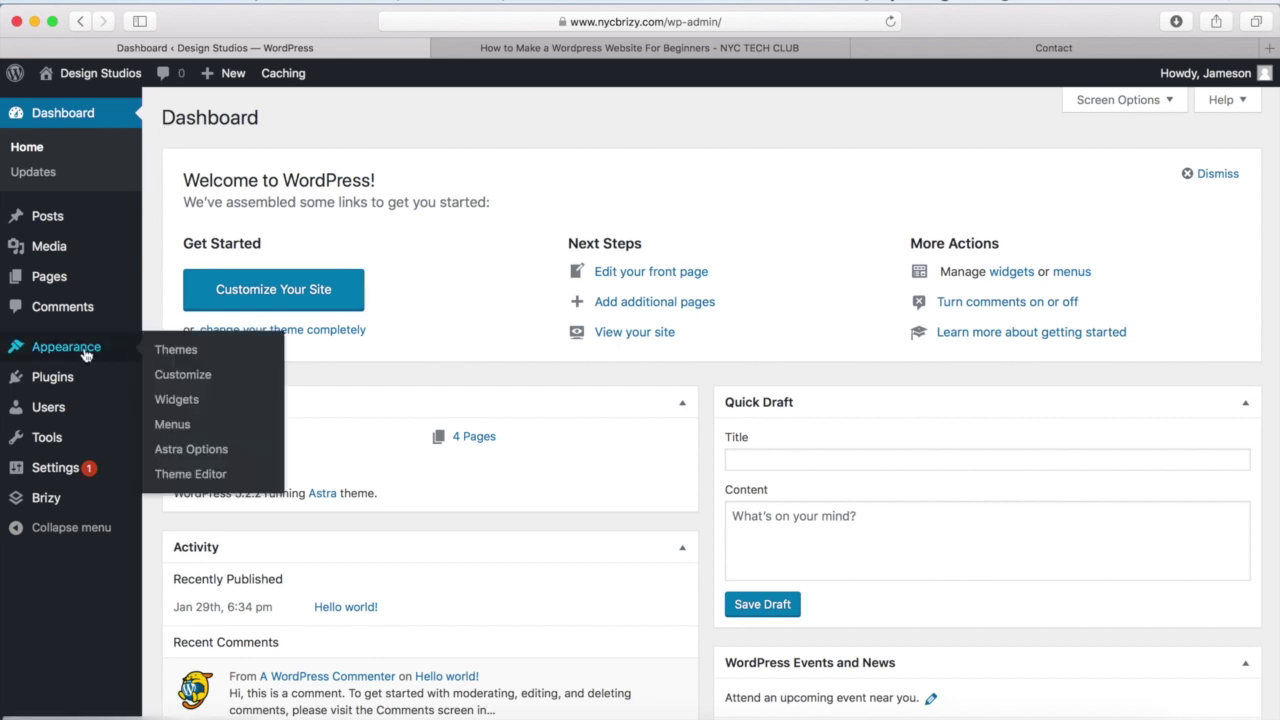
click(172, 425)
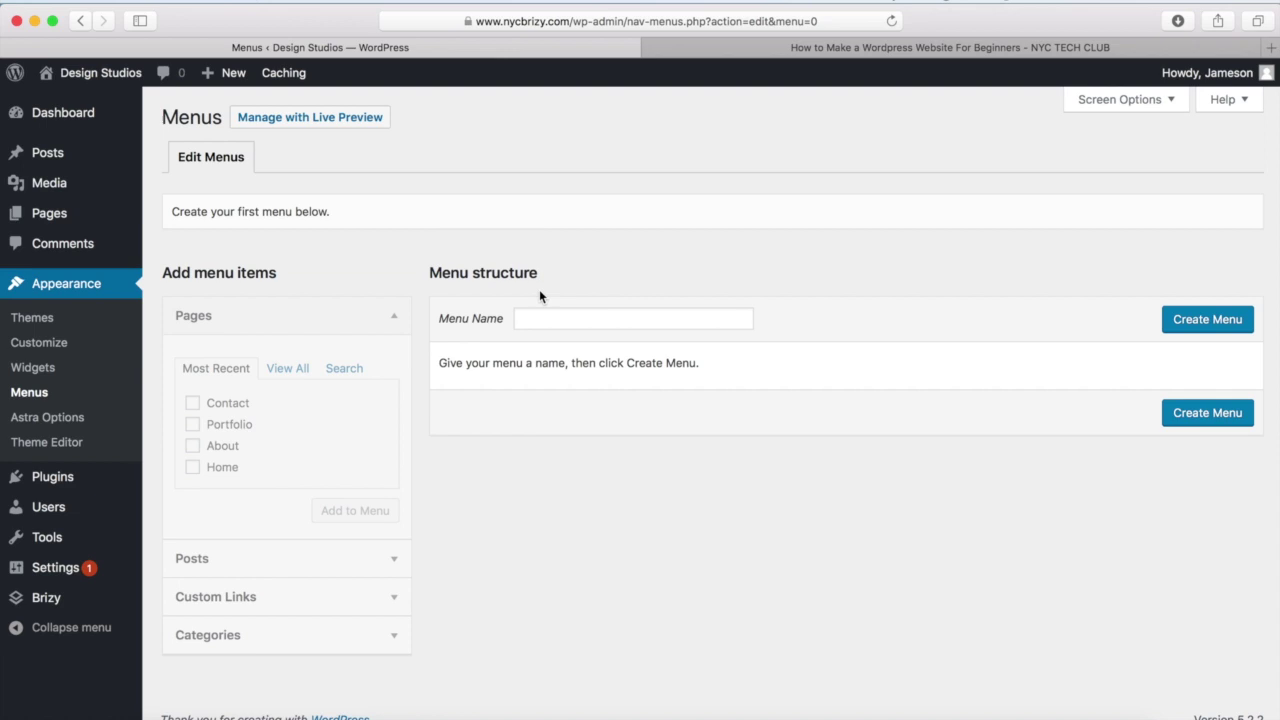
Create a new menu named 'Header'
click(537, 322)
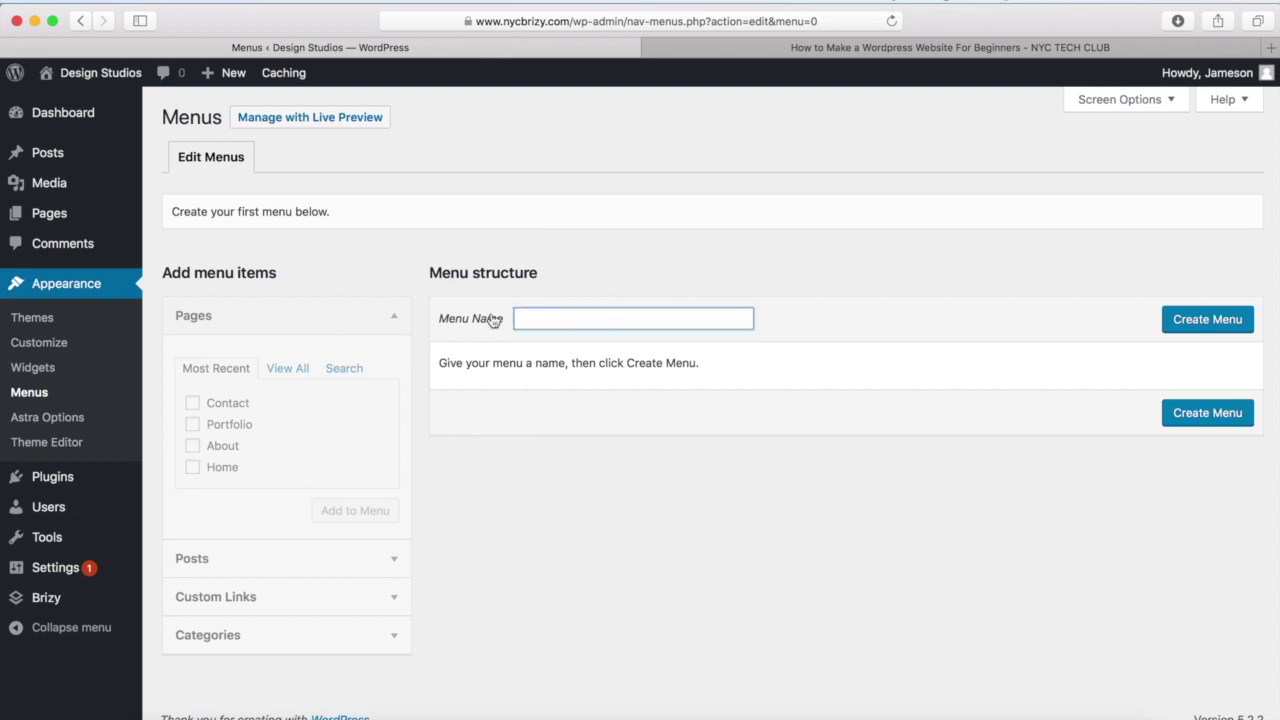
text(Header)
click(1206, 326)
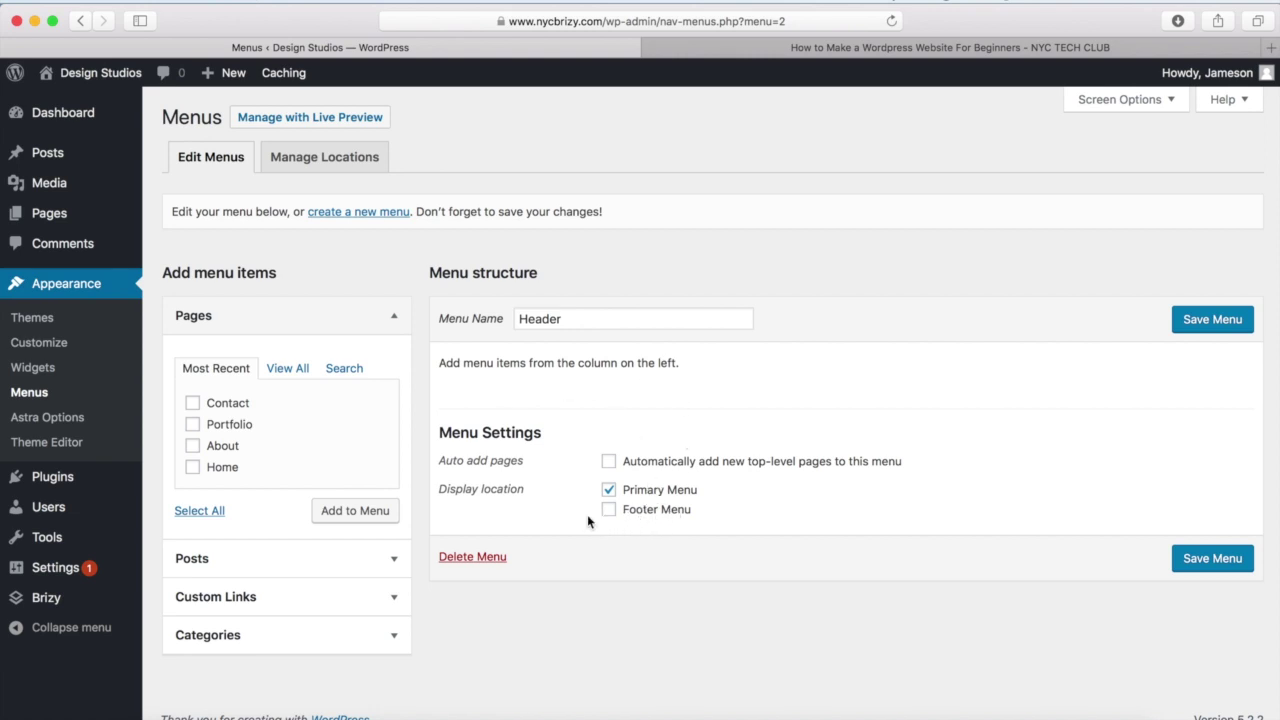
Tick the Contact, Portfolio, About and Home pages for adding to the menu
click(193, 404)
click(193, 424)
click(193, 447)
click(192, 468)
Add the four ticked pages to the Header menu, briefly viewing Custom Links before returning to Pages
click(345, 512)
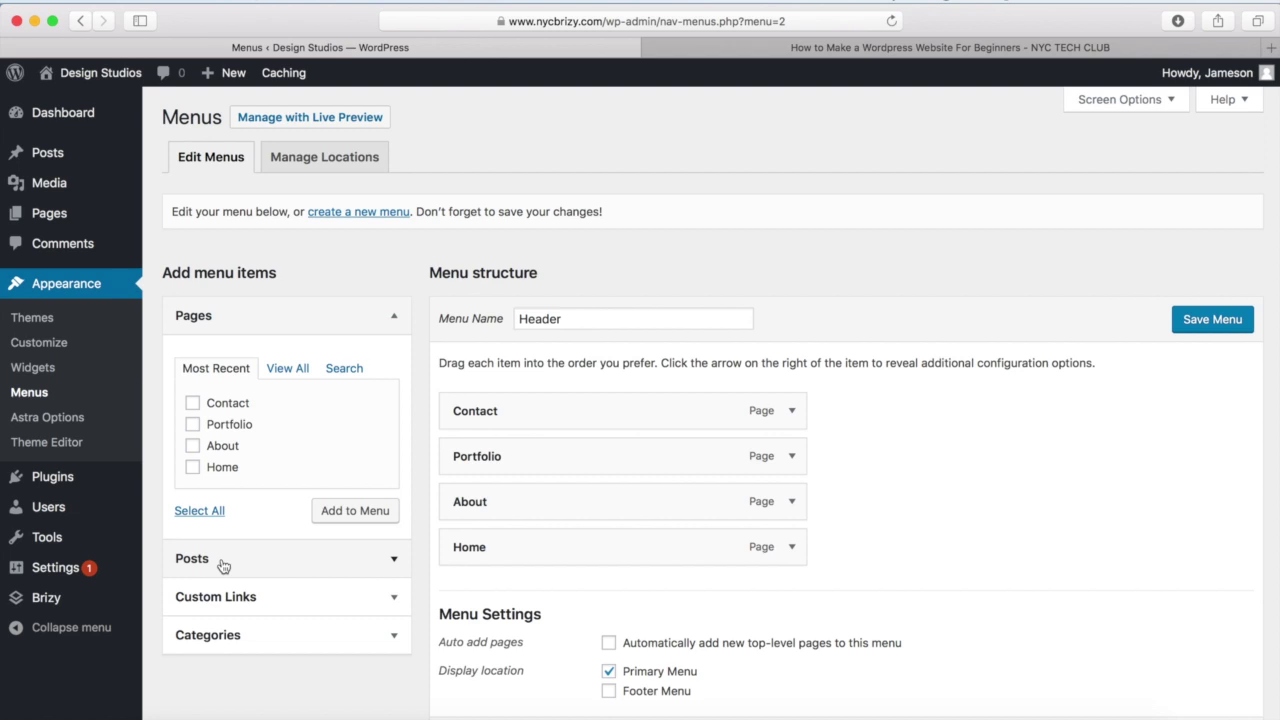
click(222, 597)
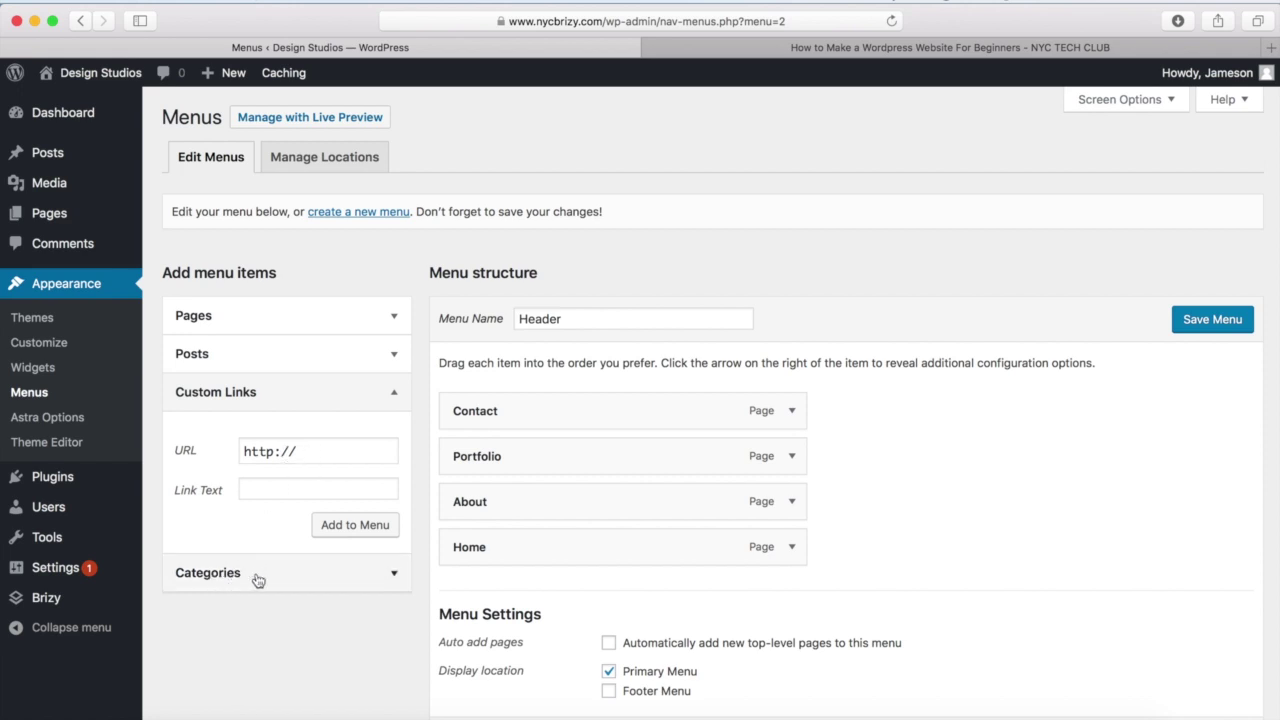
click(204, 318)
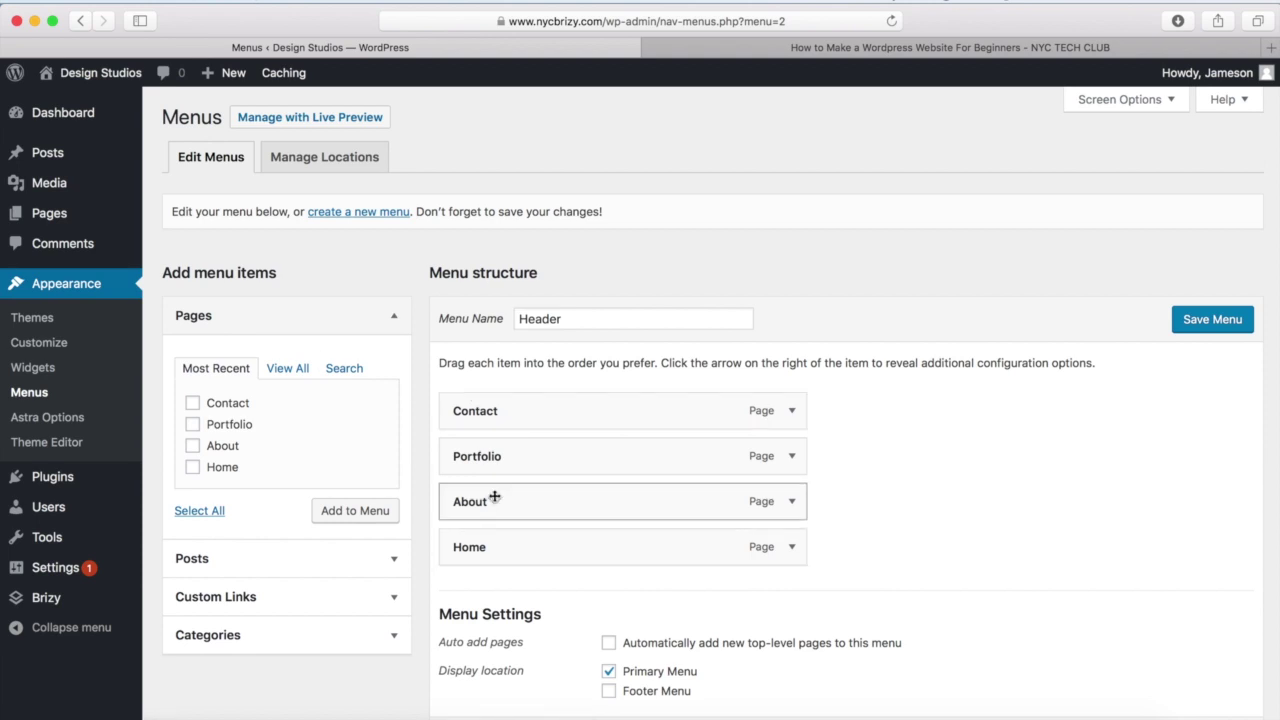
Arrange the Header menu items as Home, About, Portfolio, Contact, all at top level
drag(480, 546, 449, 397)
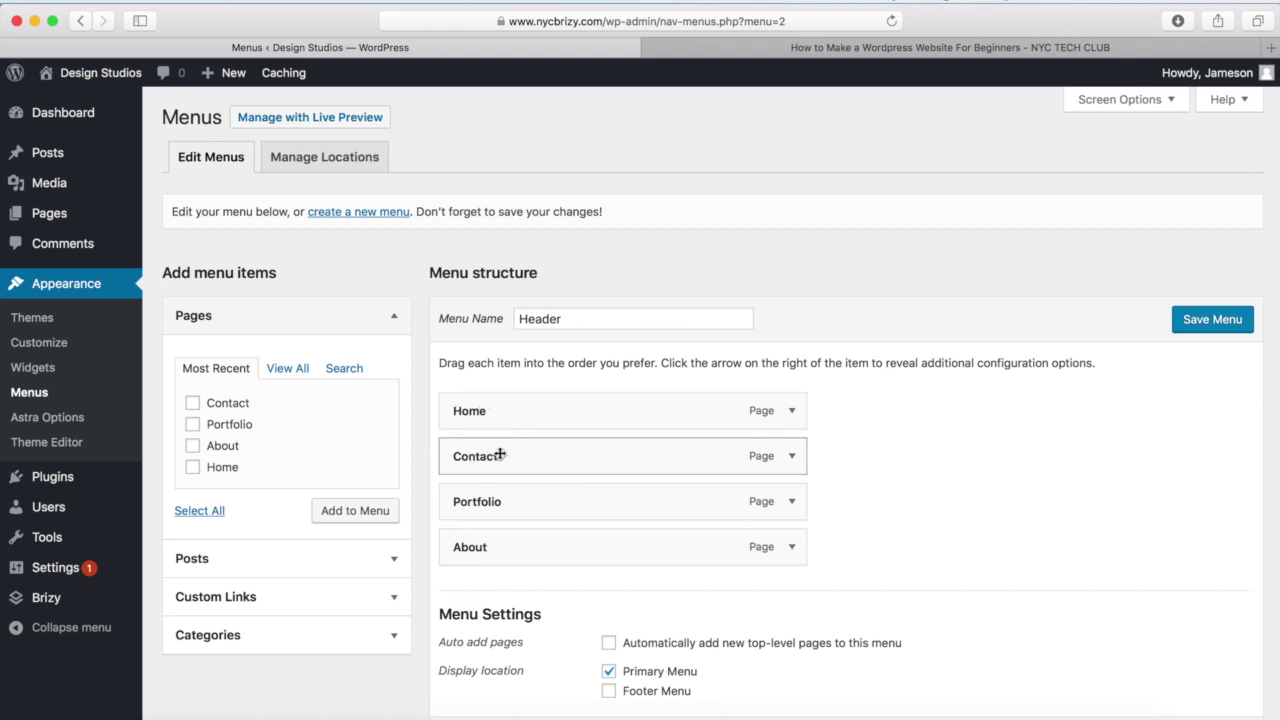
drag(490, 458, 488, 548)
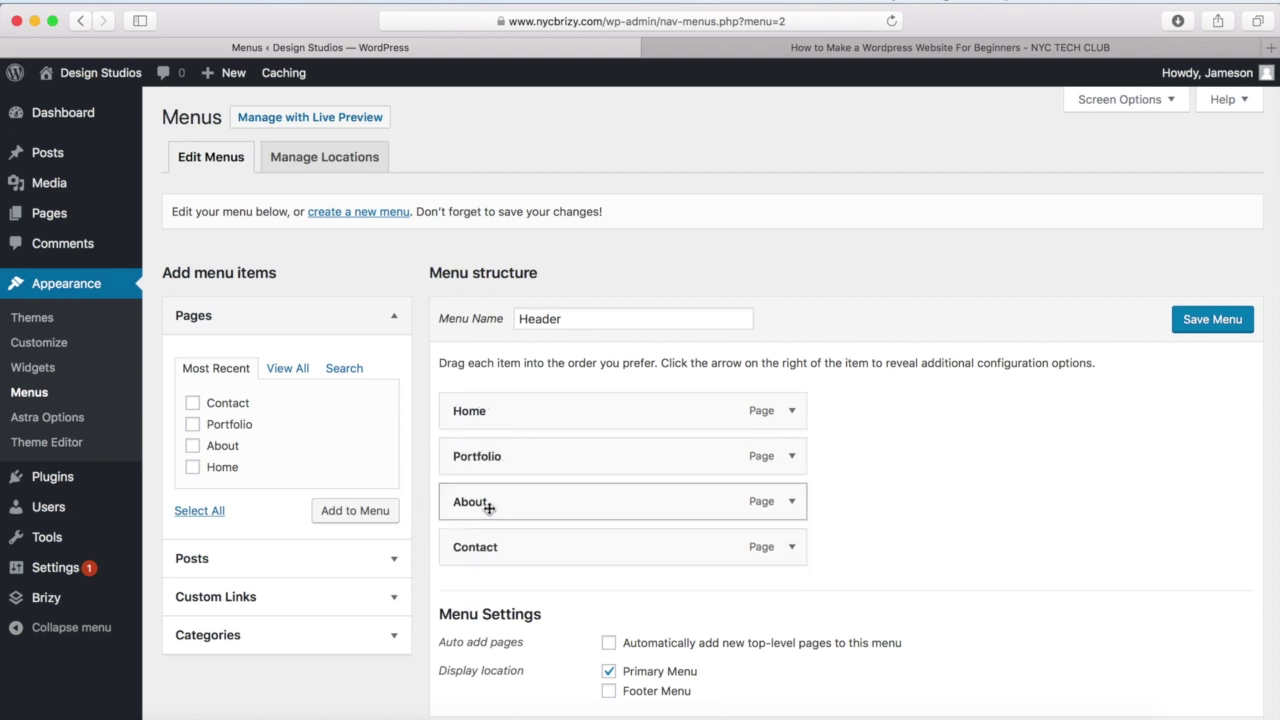
drag(489, 503, 461, 463)
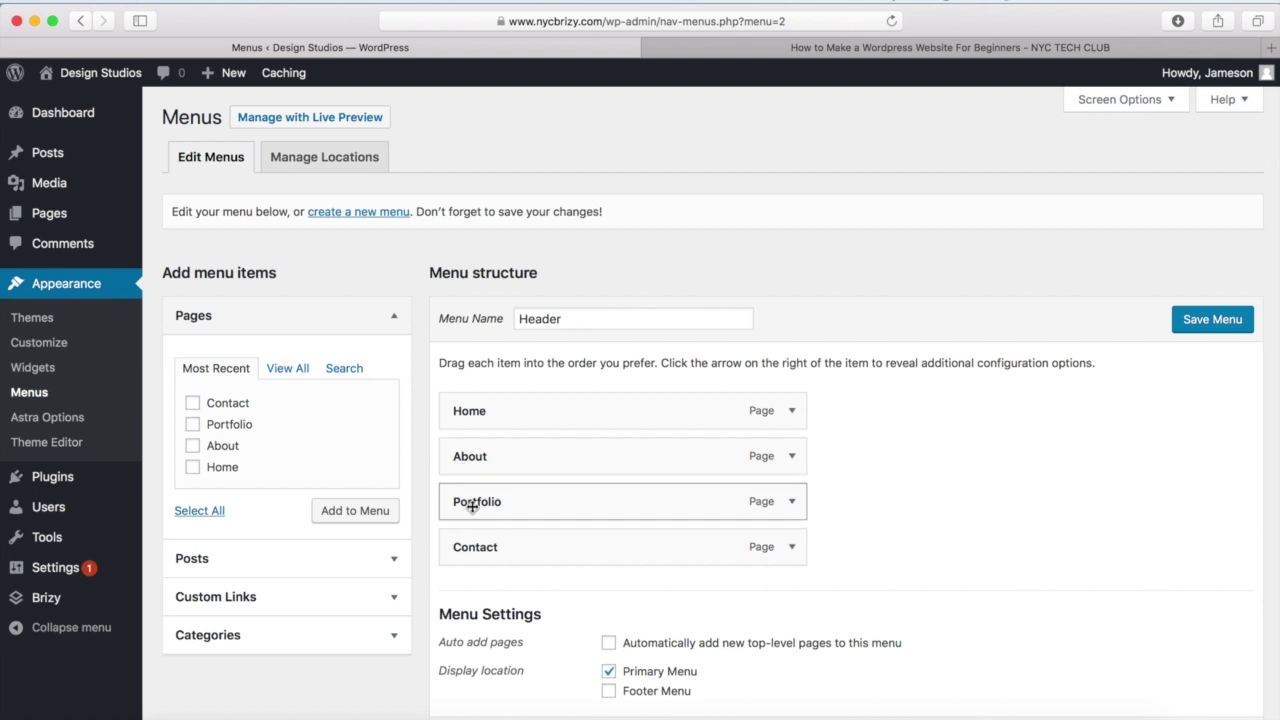
drag(472, 506, 488, 500)
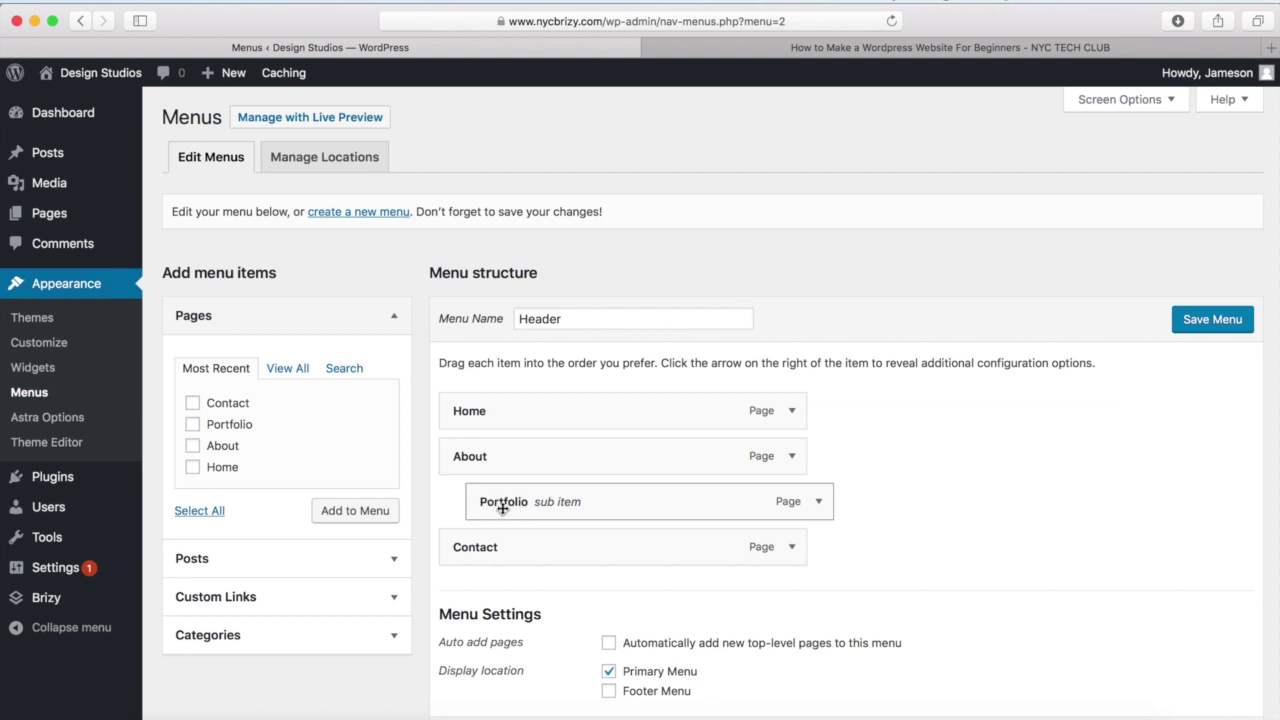
drag(497, 506, 505, 501)
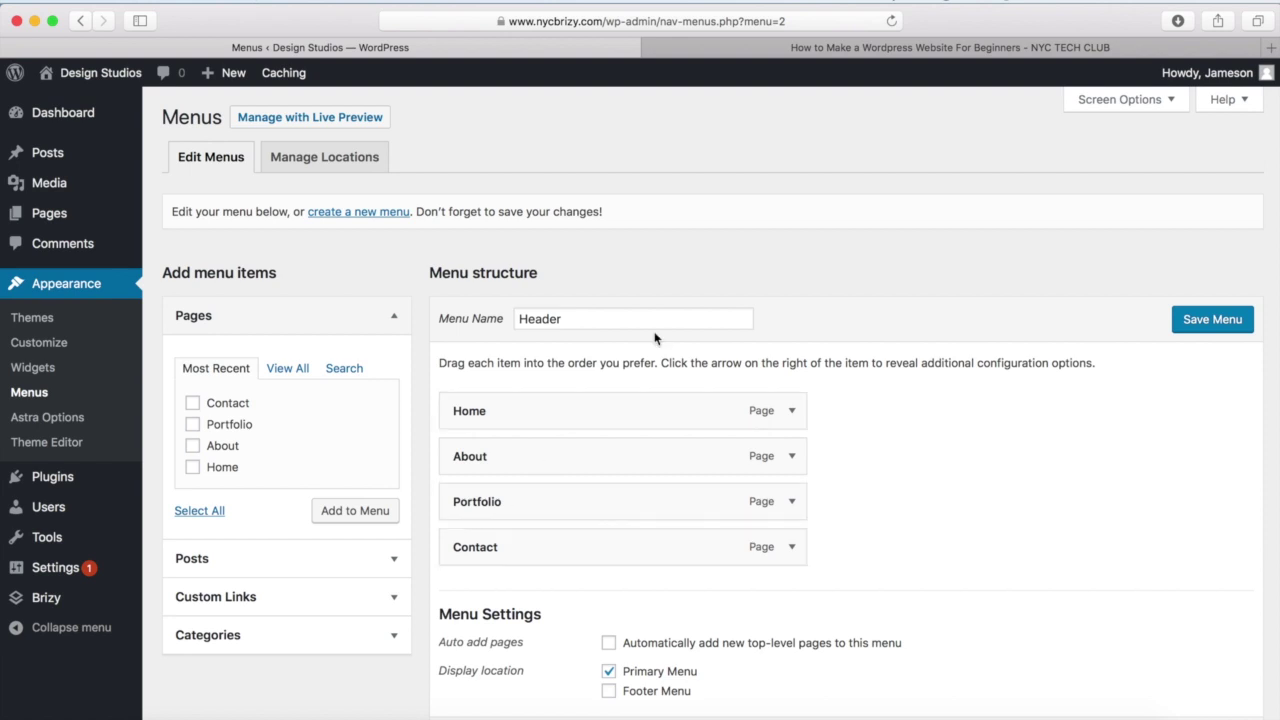
Save the Header menu with its Home, About, Portfolio, Contact order
click(1194, 320)
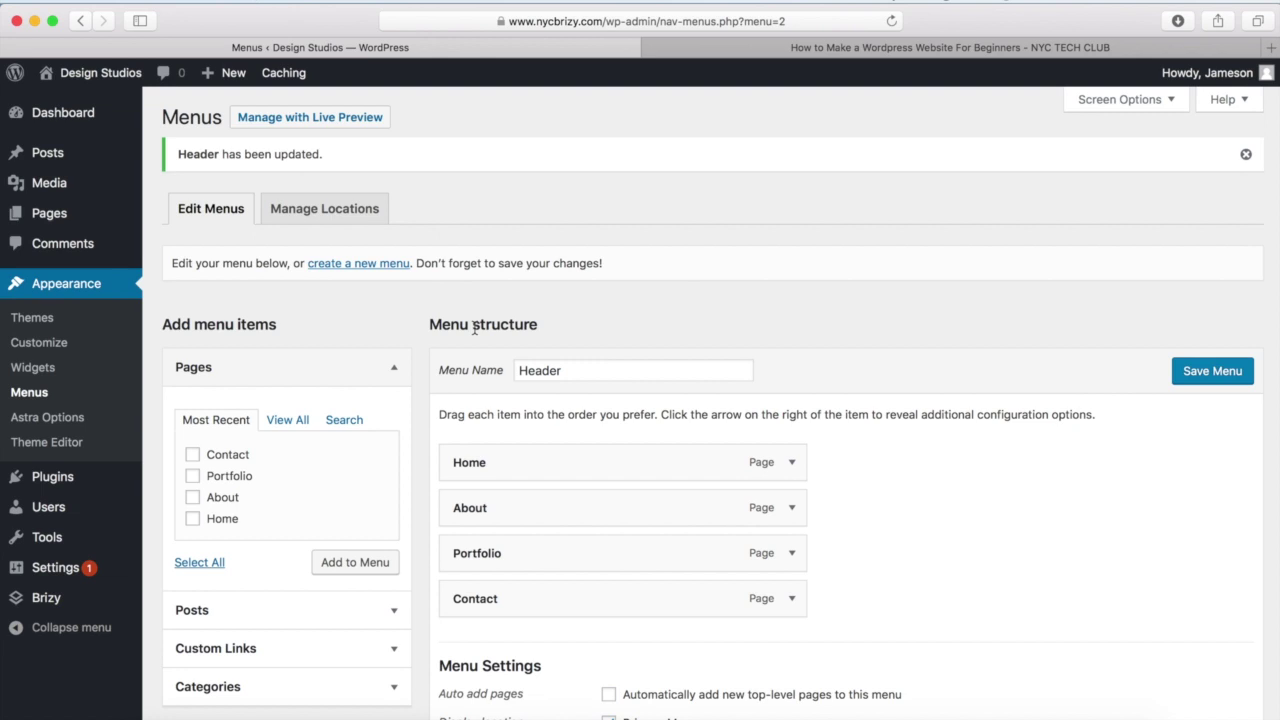
Start a second menu and create it with the name 'Footer'
click(343, 268)
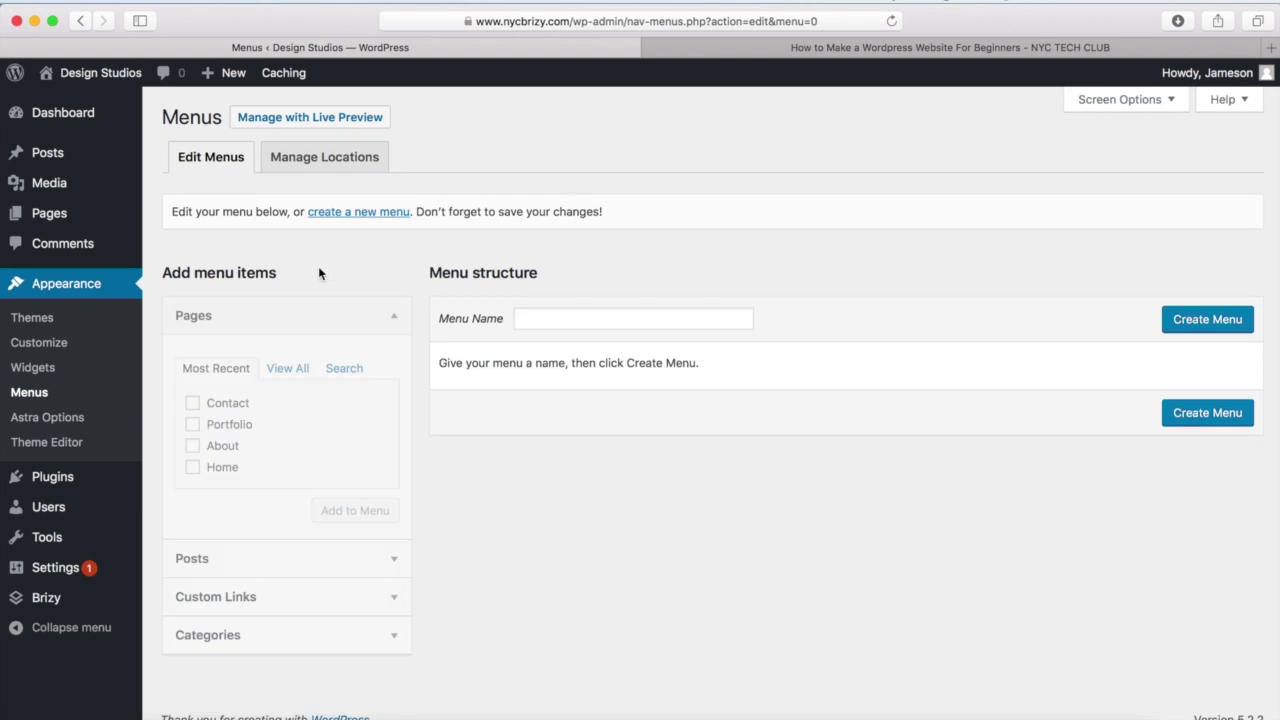
click(535, 319)
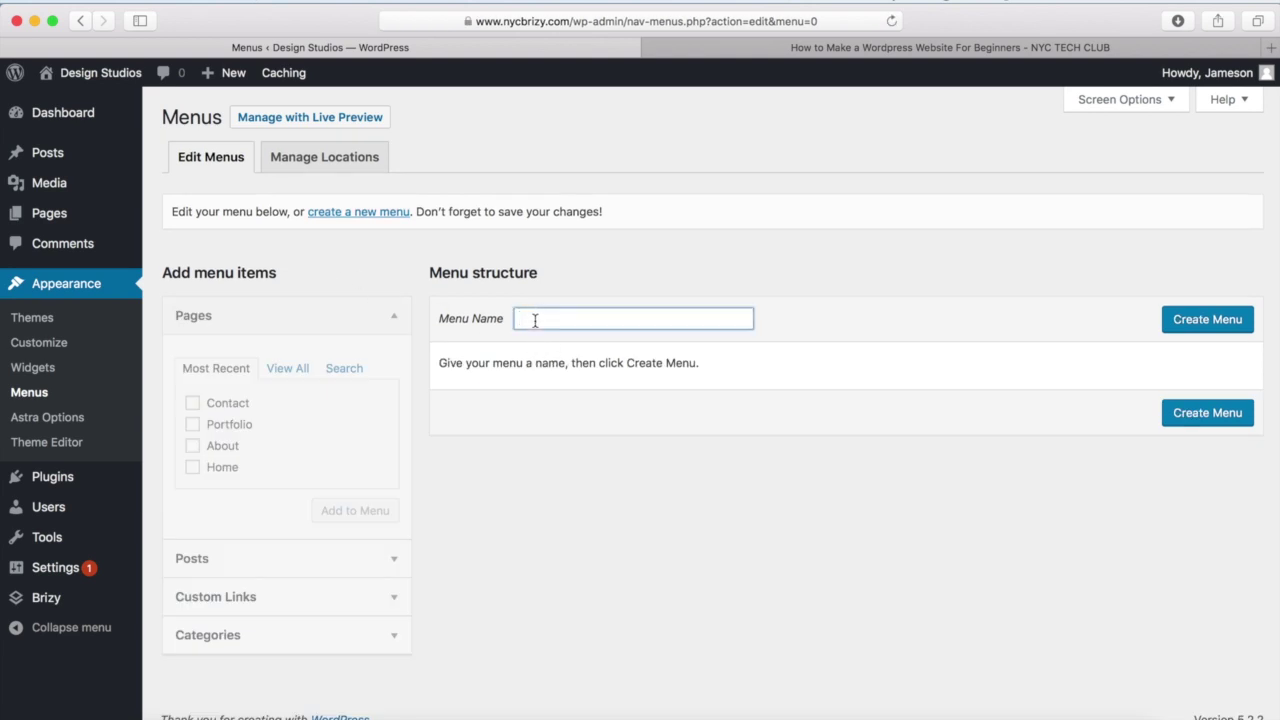
text(Footer)
click(1207, 320)
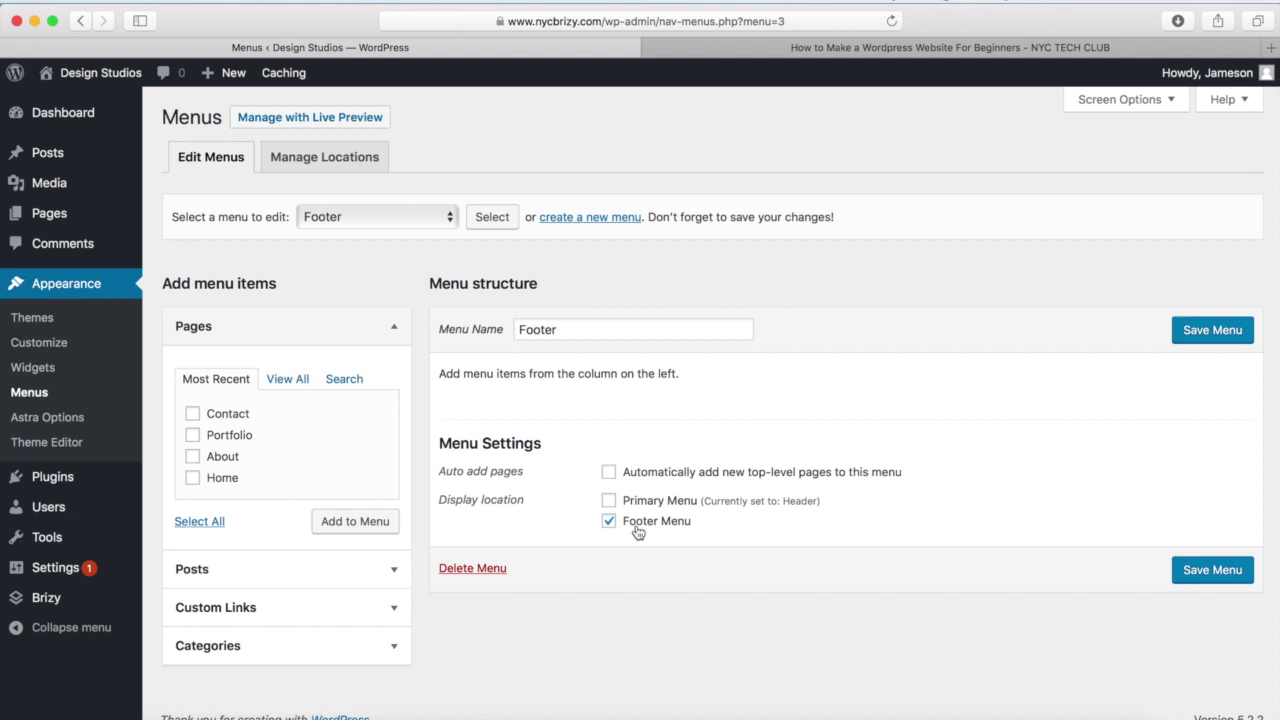
Add the Contact, Portfolio, About and Home pages to the Footer menu
click(193, 414)
click(193, 435)
click(193, 456)
click(193, 477)
click(340, 524)
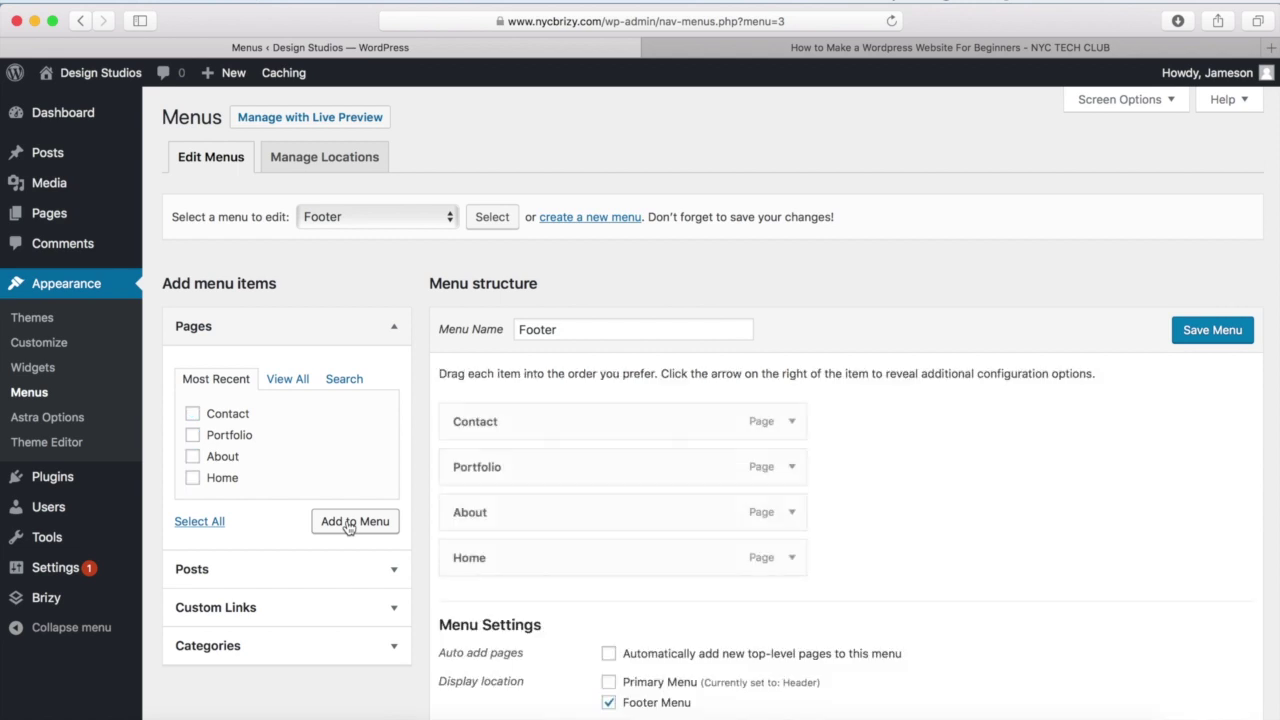
Move Home to the top and Contact to the bottom of the Footer menu, then save it
drag(500, 560, 466, 417)
drag(486, 466, 457, 467)
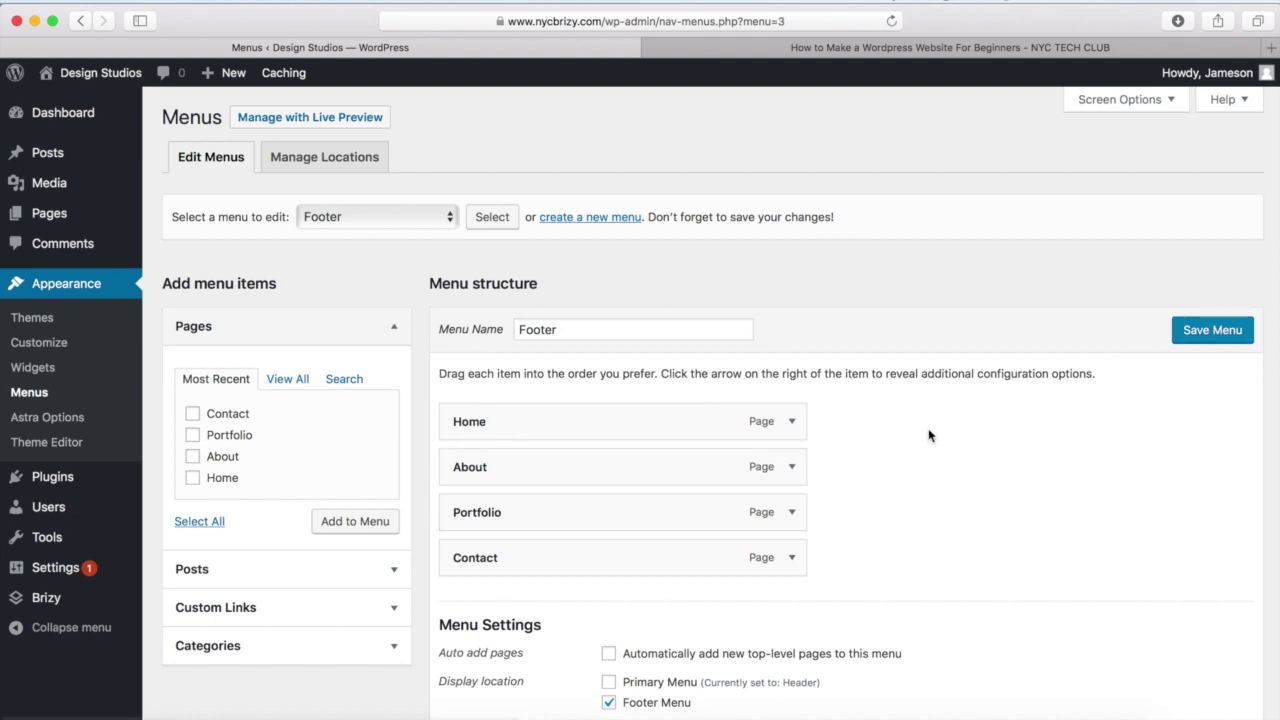
click(1199, 332)
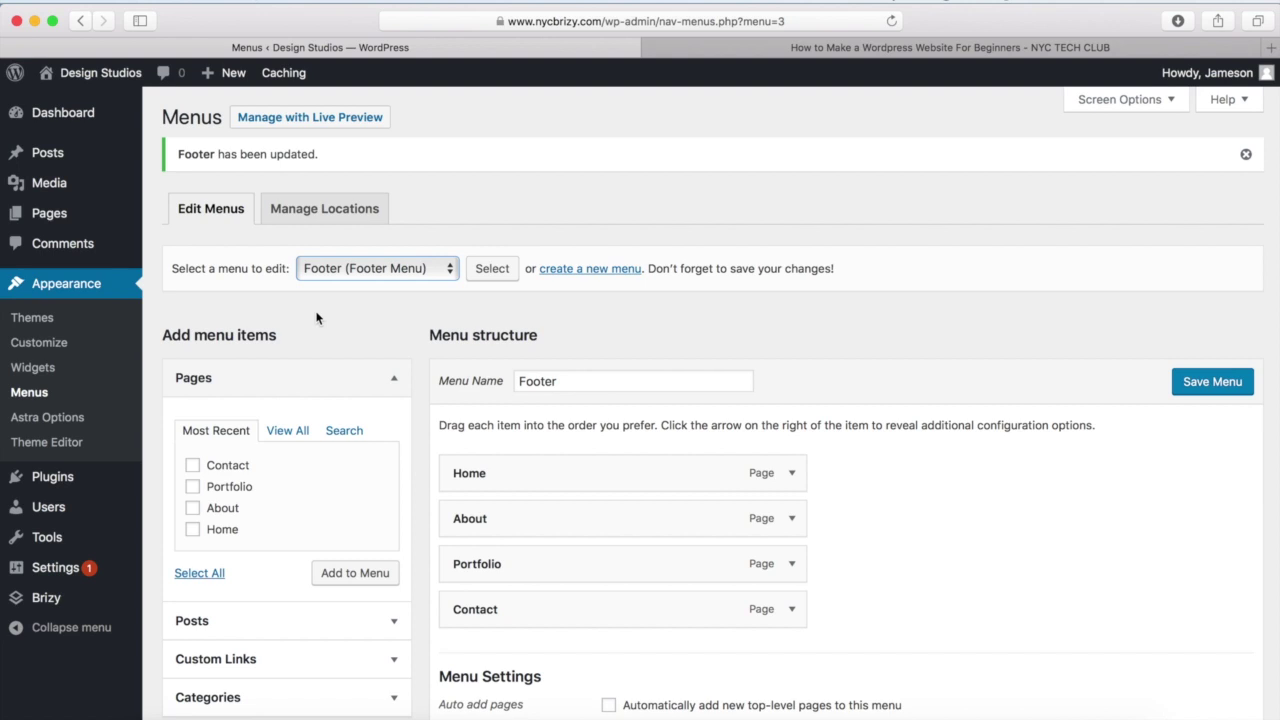
click(380, 270)
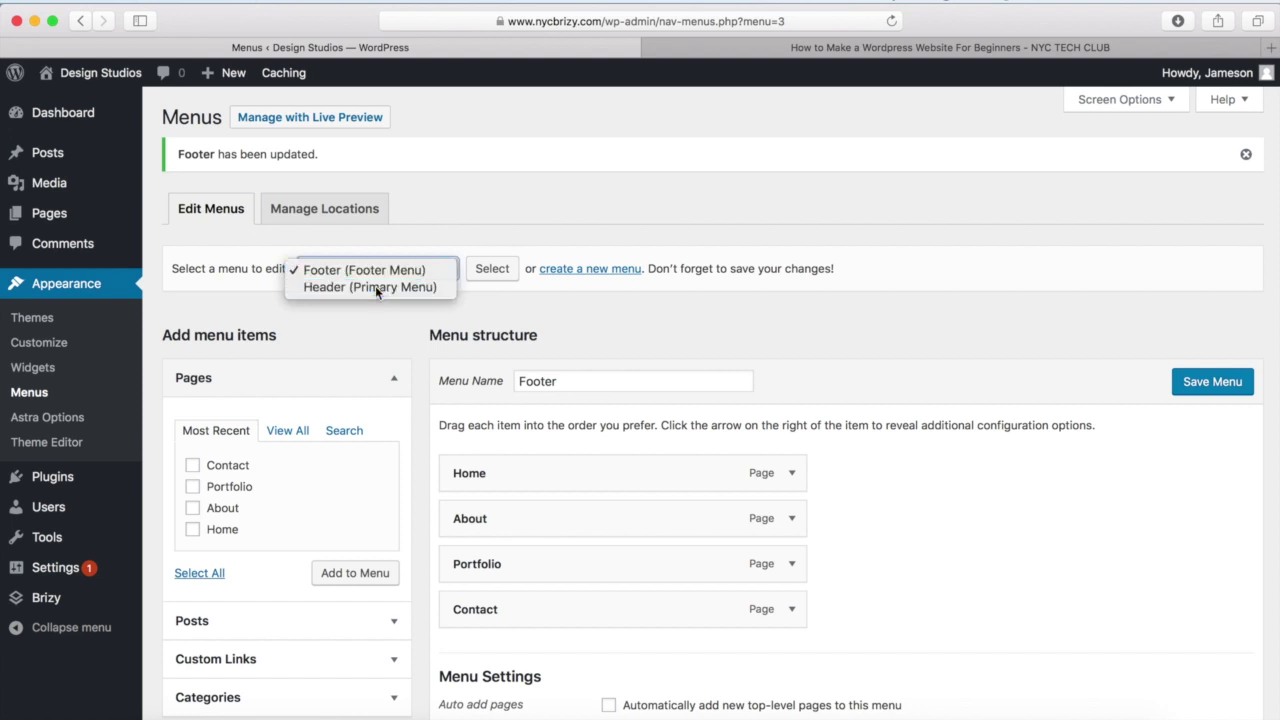
click(375, 286)
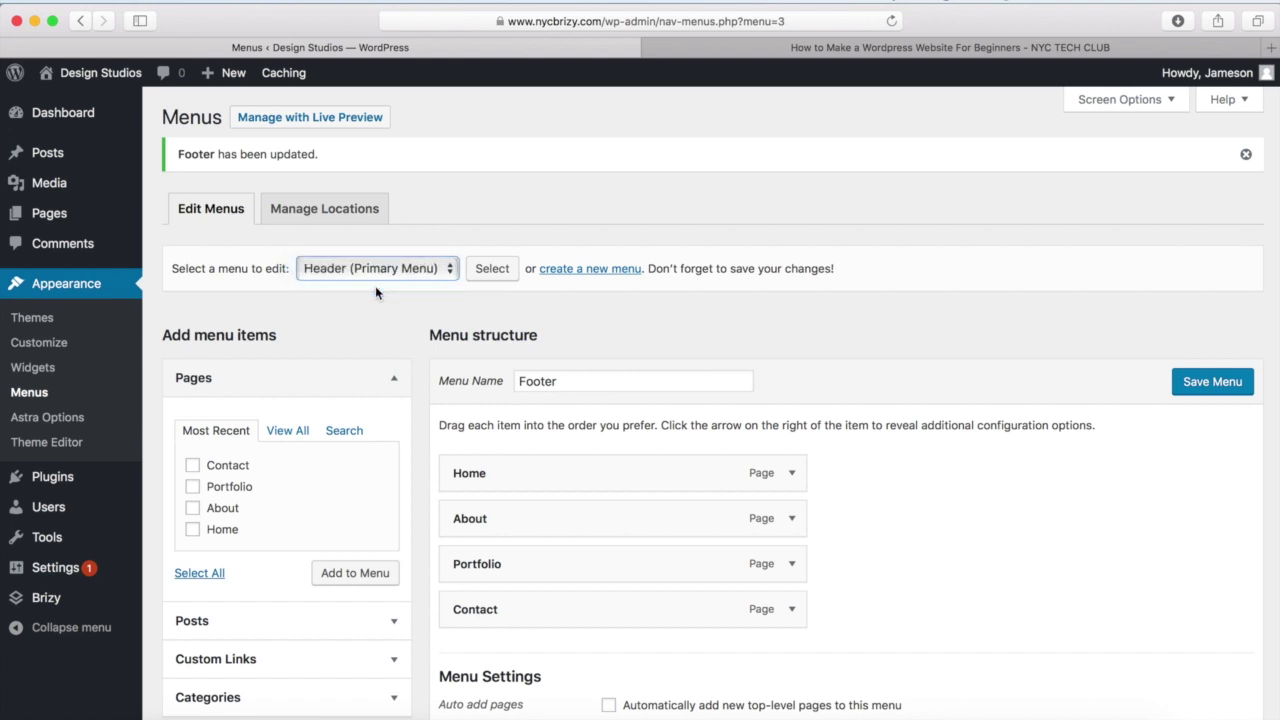
click(500, 276)
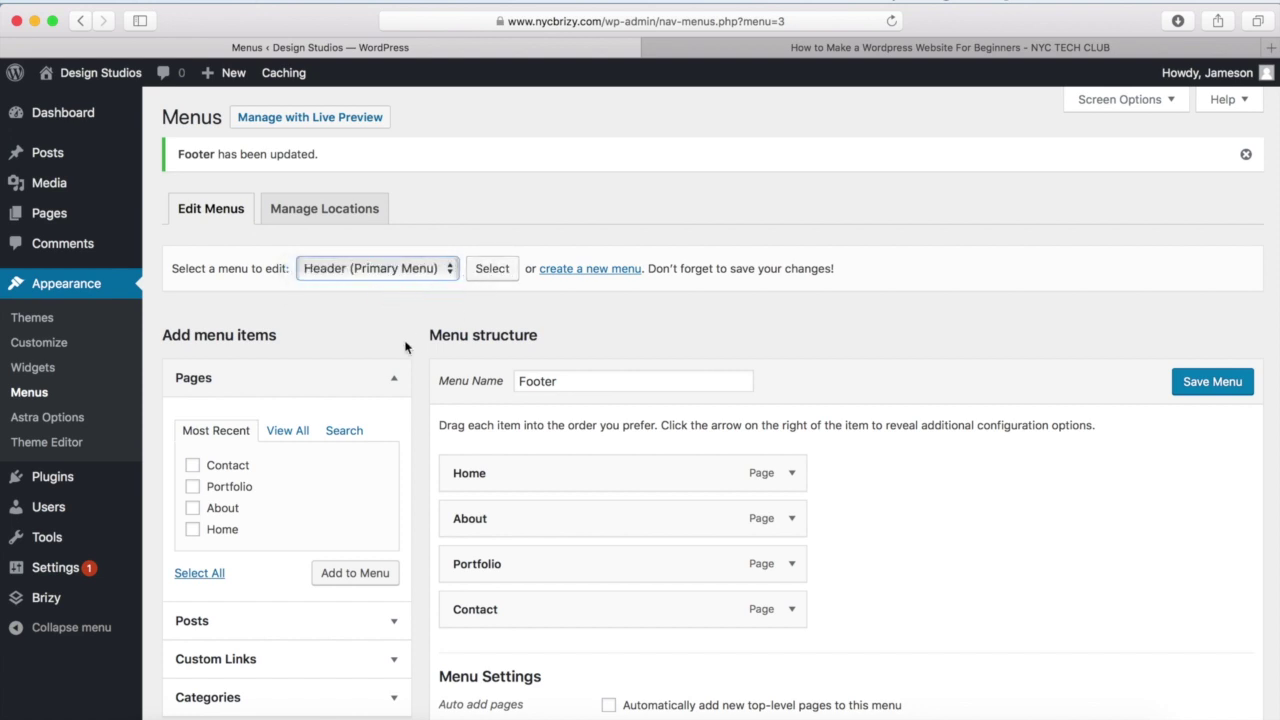
click(380, 280)
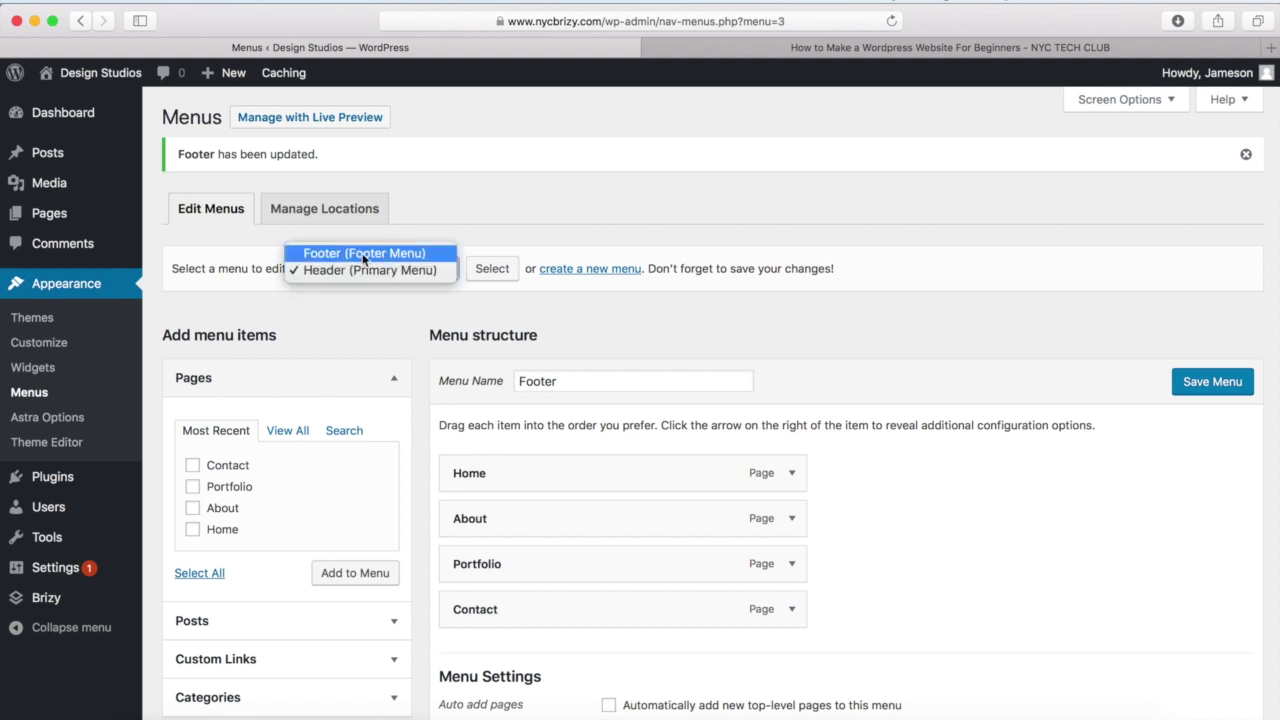
click(364, 256)
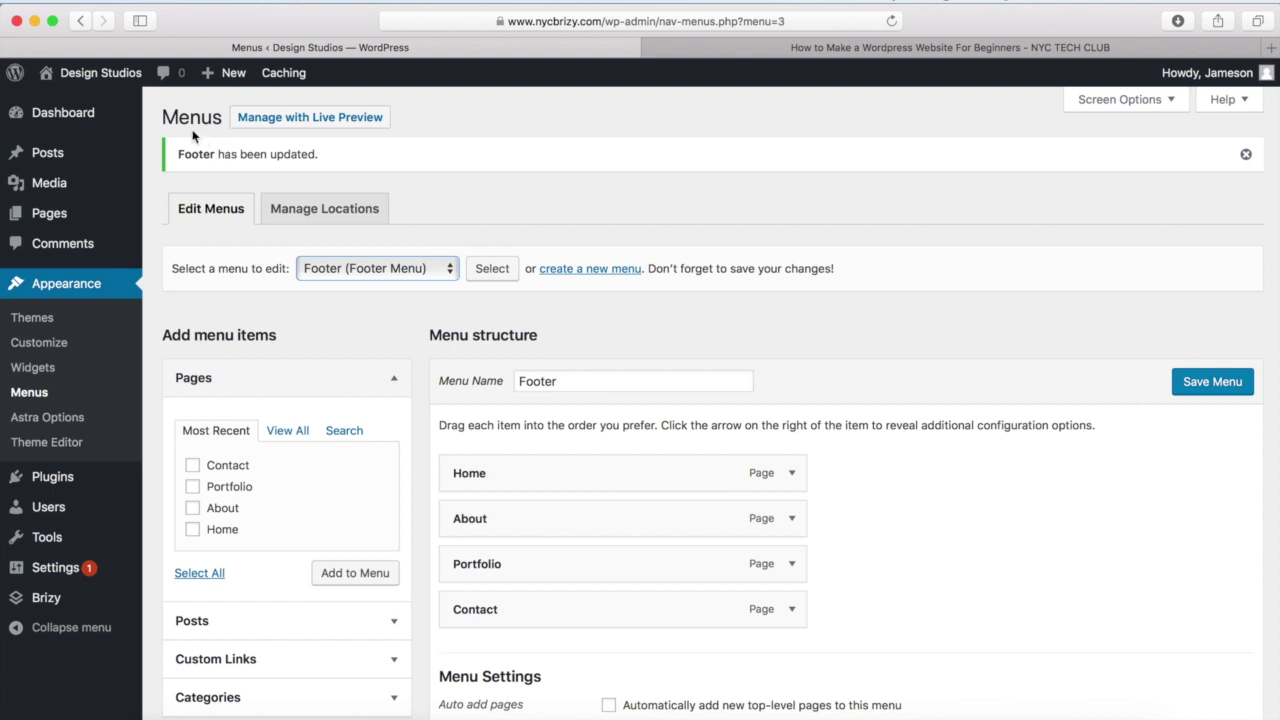
mouse_move(110, 83)
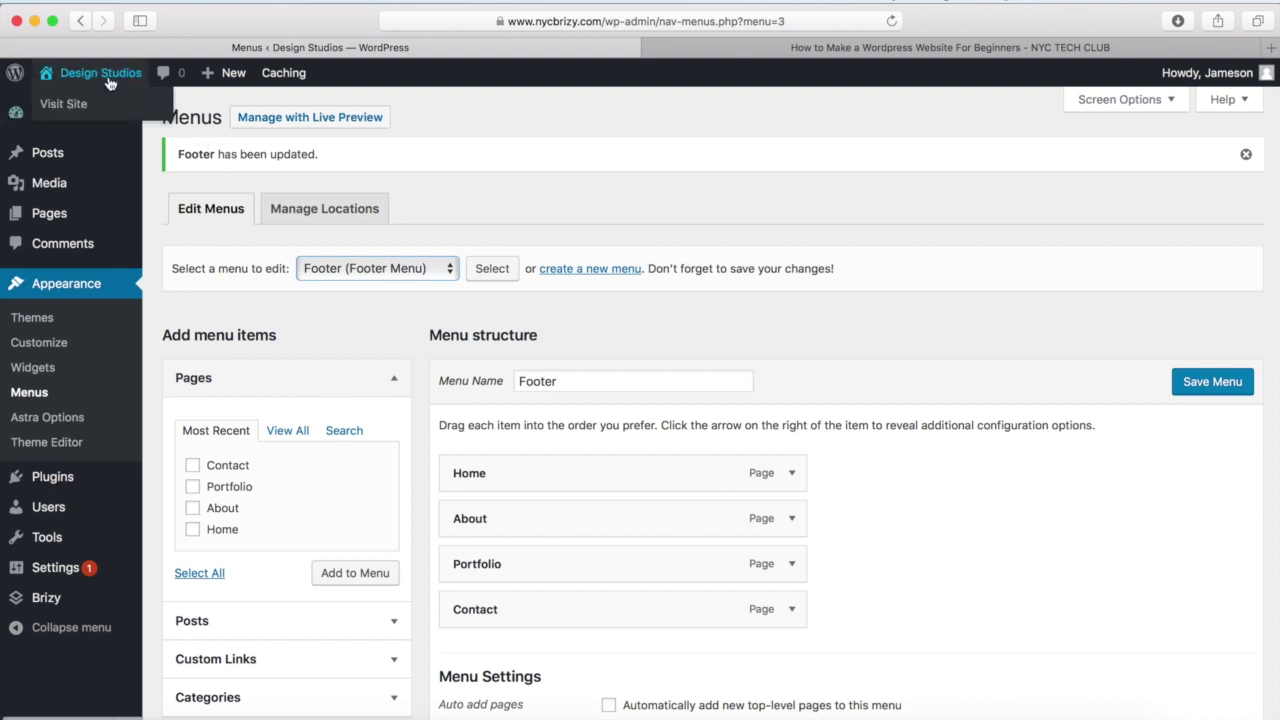